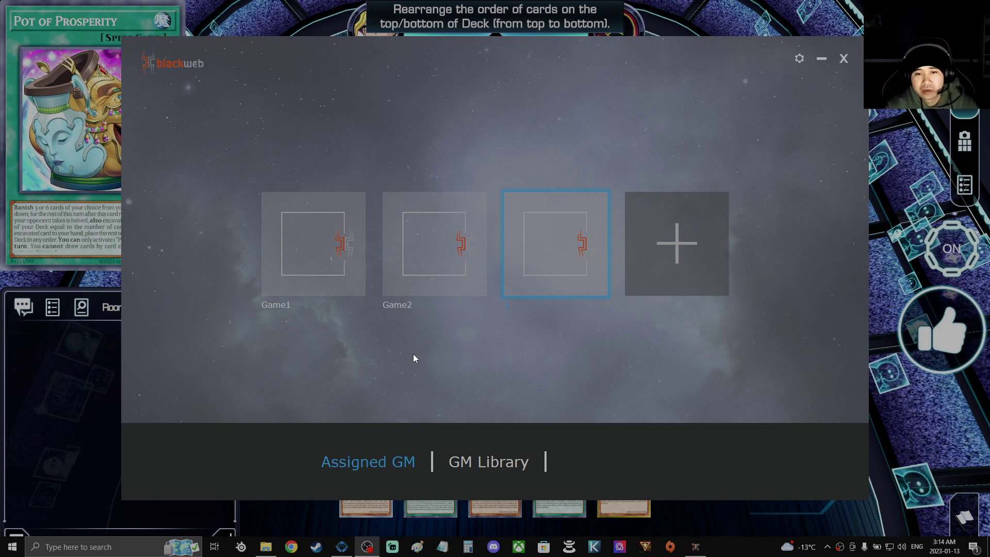
Open the third game mode, named 1, for editing its keyboard settings
{"action": "mouse_move", "coordinate": [524, 327]}
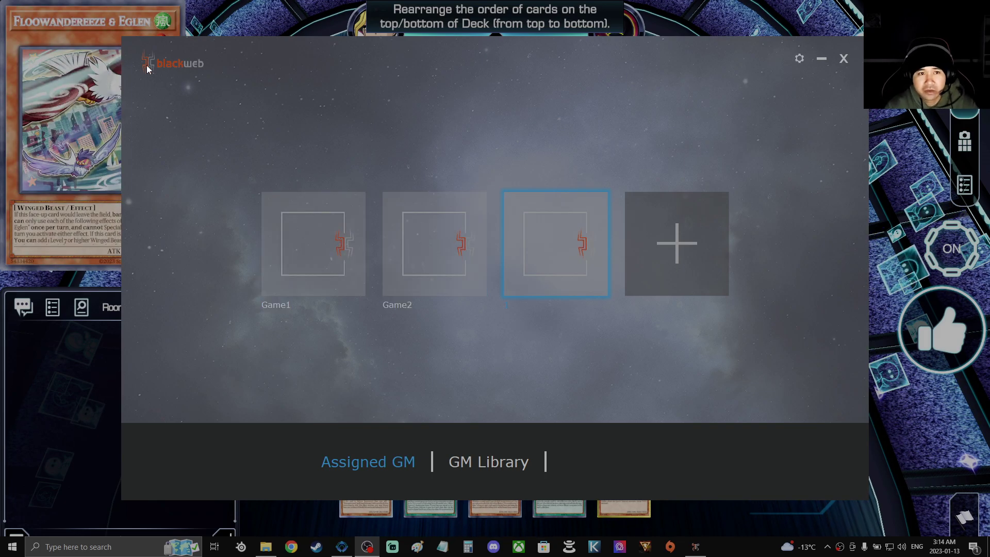
{"action": "mouse_move", "coordinate": [549, 255]}
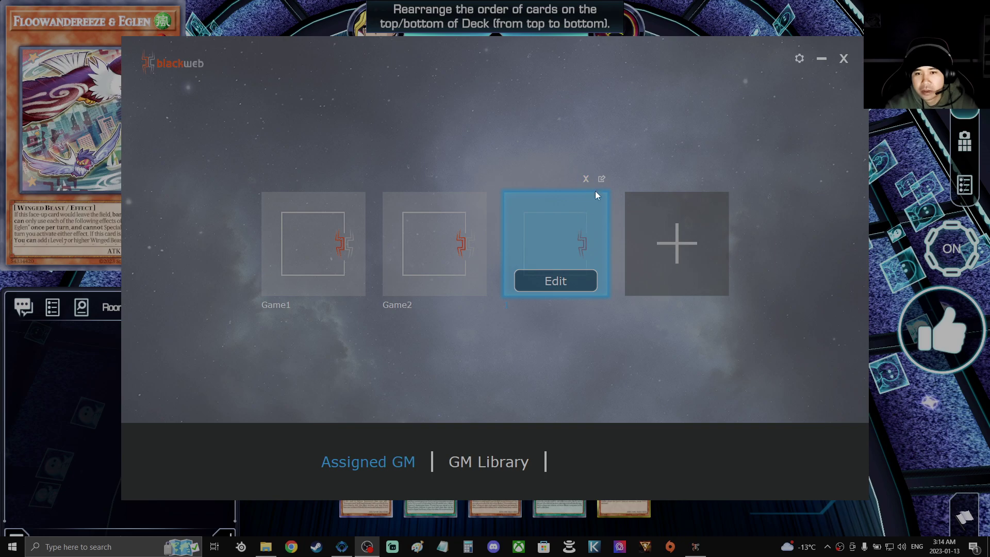
{"action": "left_click", "coordinate": [570, 279]}
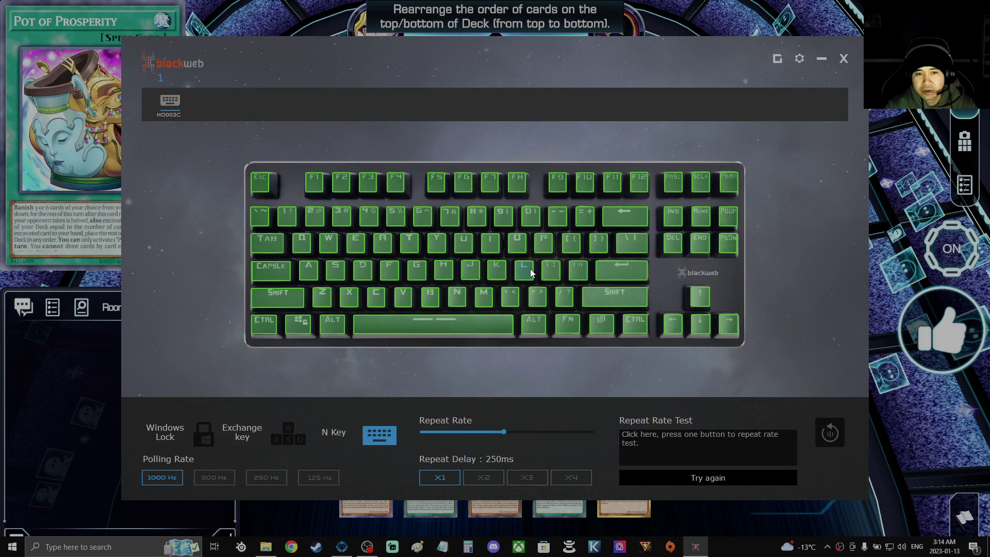
Set all keys of the keyboard to Full Lightening in magenta
{"action": "left_click_drag", "start_coordinate": [231, 155], "coordinate": [458, 299]}
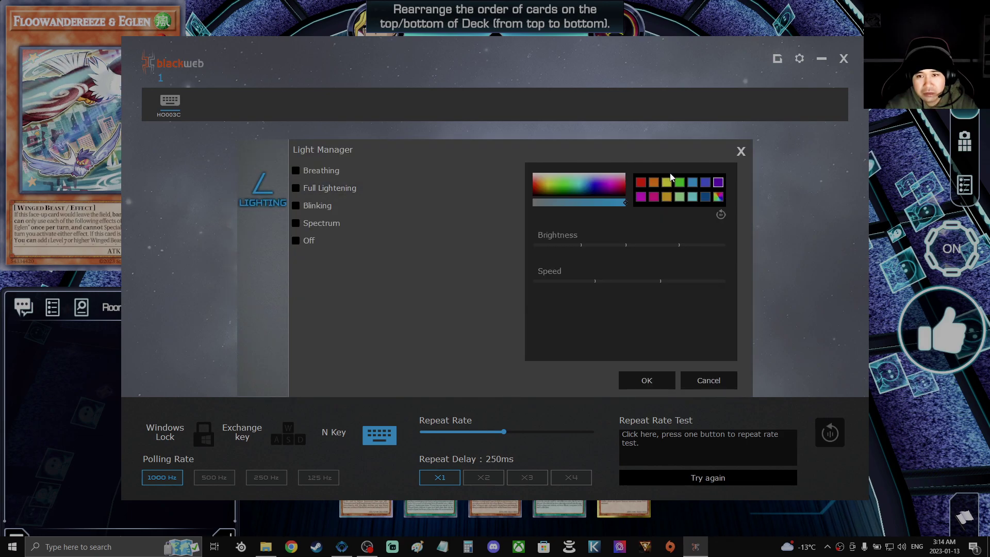
{"action": "left_click", "coordinate": [741, 151]}
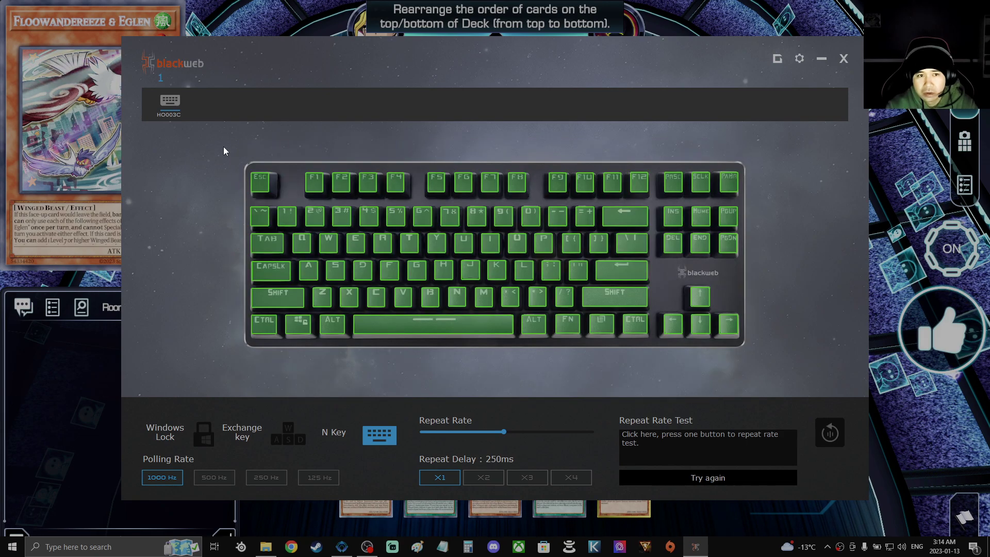
{"action": "left_click_drag", "start_coordinate": [216, 136], "coordinate": [788, 374]}
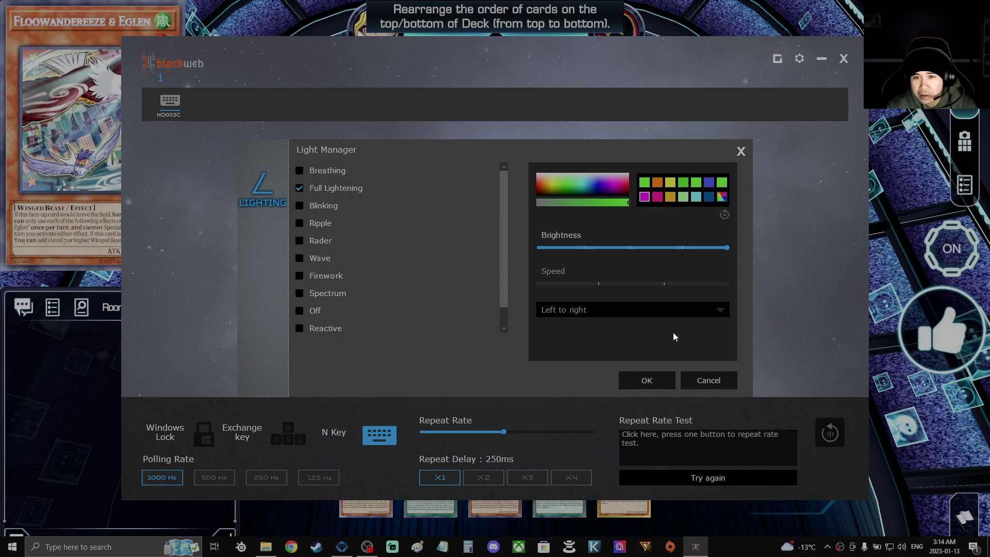
{"action": "left_click", "coordinate": [649, 381]}
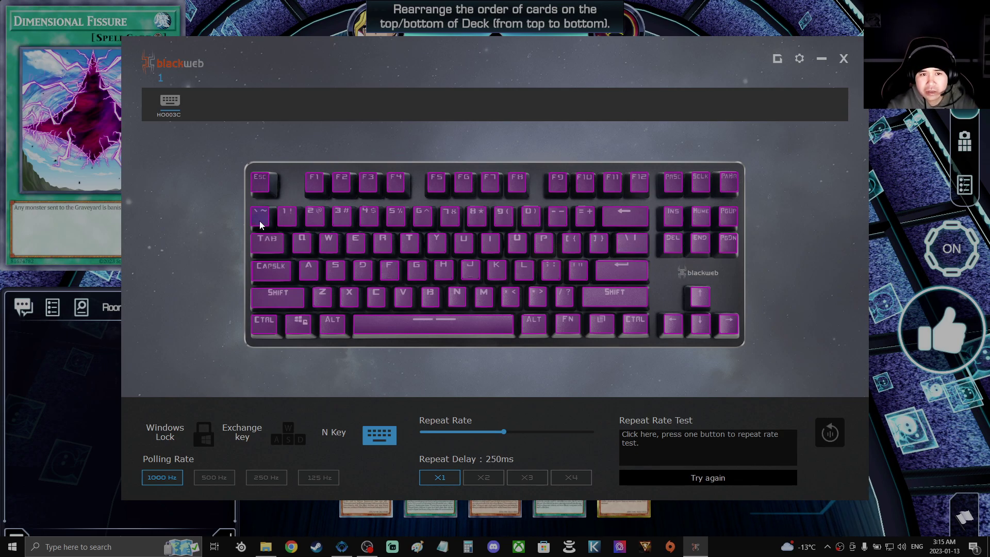
Set only the Esc key to Full Lightening in red
{"action": "left_click", "coordinate": [264, 187]}
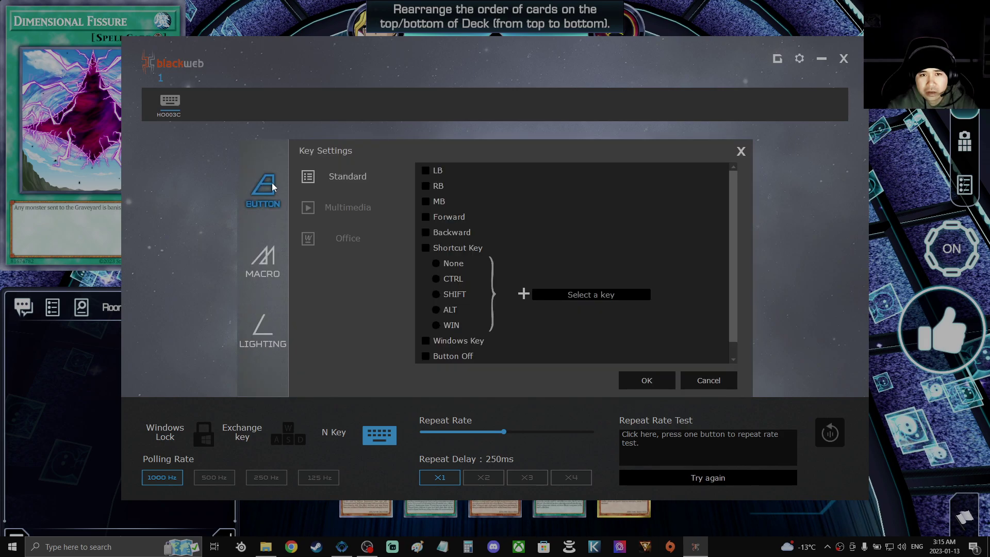
{"action": "left_click", "coordinate": [261, 334]}
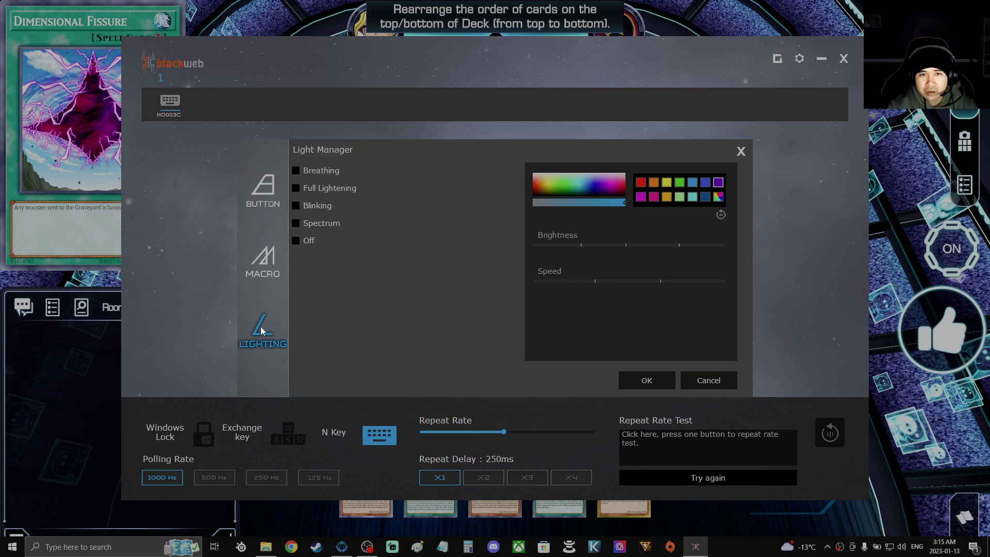
{"action": "left_click", "coordinate": [341, 188]}
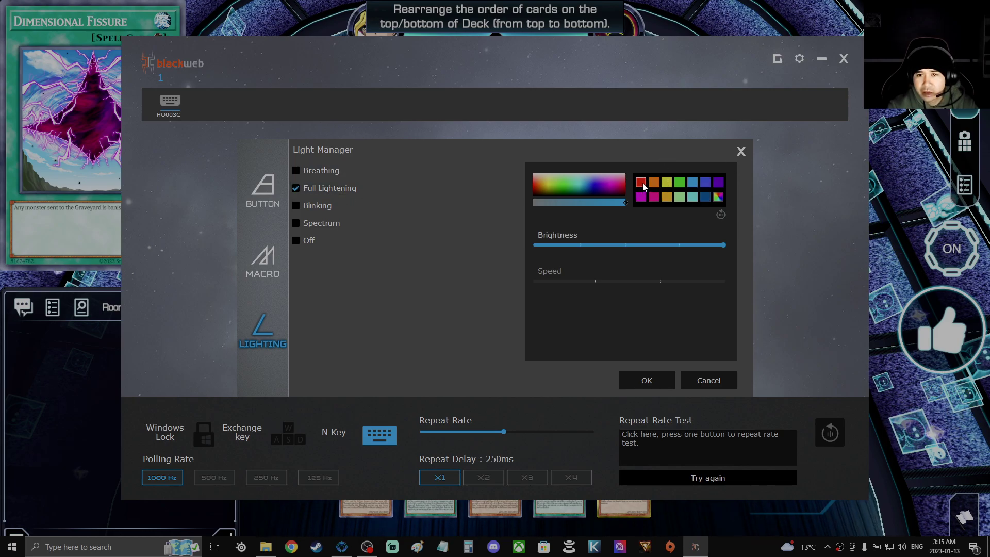
{"action": "left_click", "coordinate": [653, 382]}
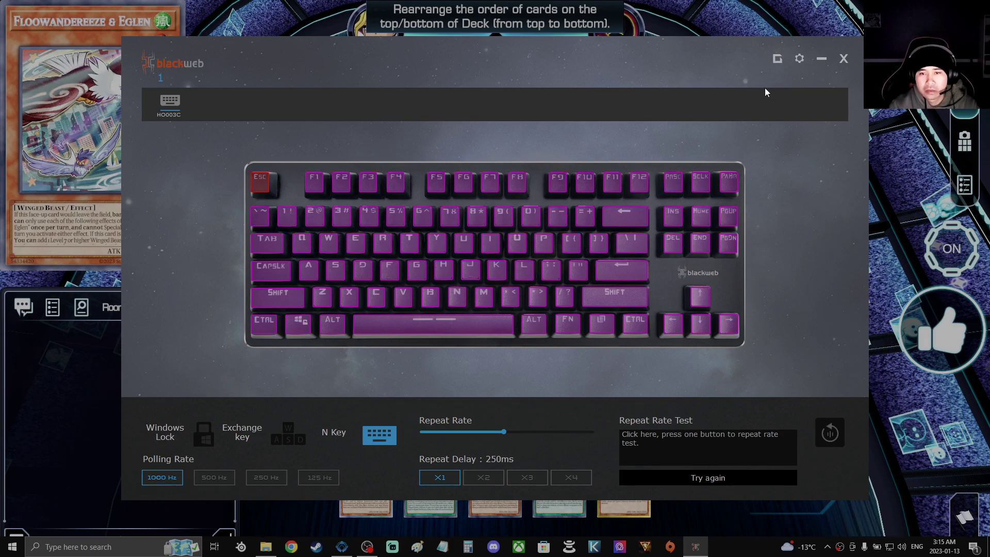
Set all keys of the keyboard to yellow and change their lighting effect to Wave
{"action": "left_click_drag", "start_coordinate": [242, 143], "coordinate": [794, 373]}
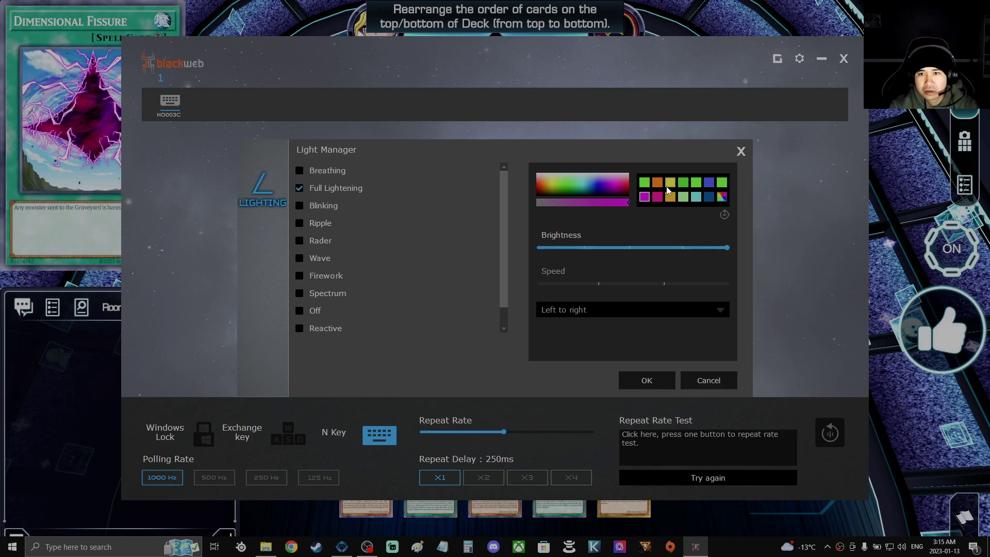
{"action": "left_click", "coordinate": [651, 382]}
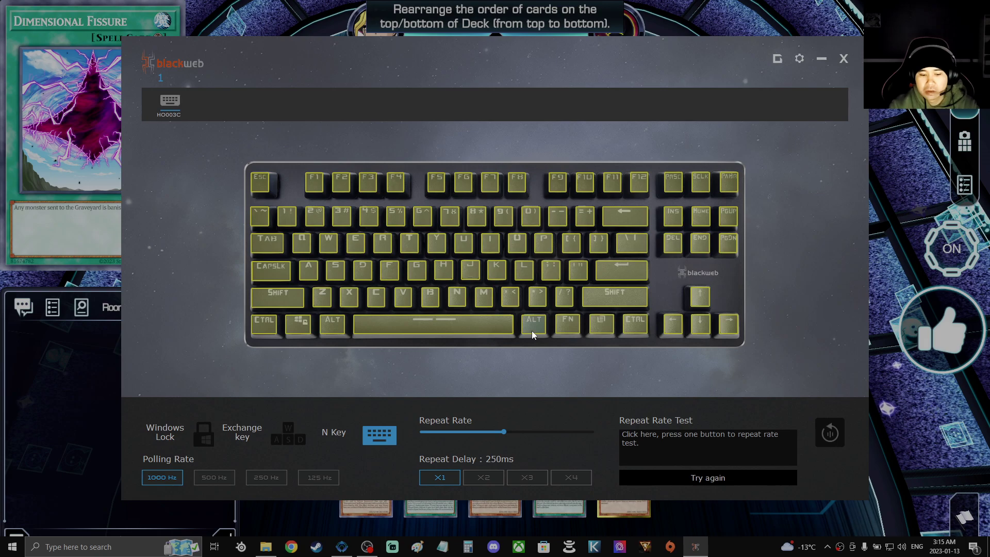
{"action": "left_click_drag", "start_coordinate": [244, 148], "coordinate": [762, 364]}
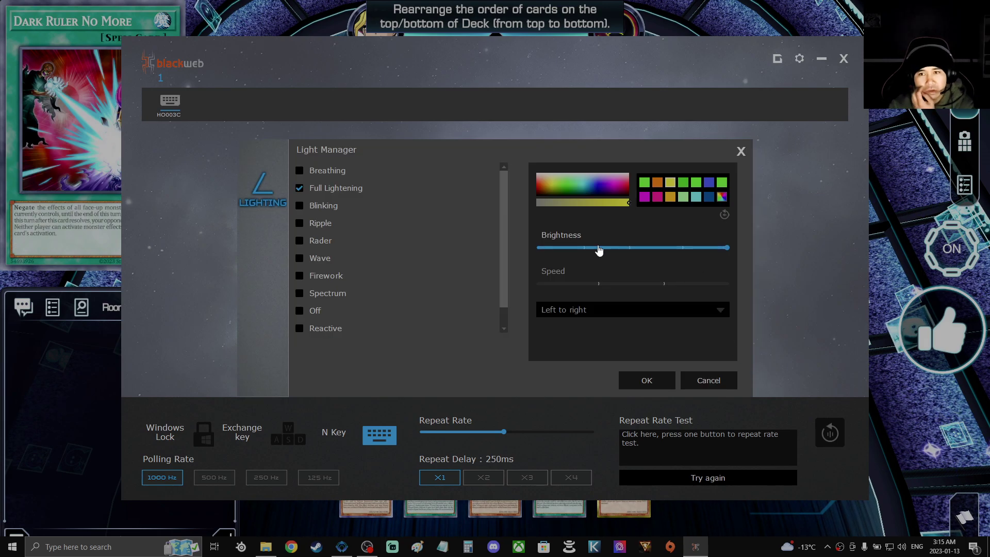
{"action": "left_click", "coordinate": [299, 258]}
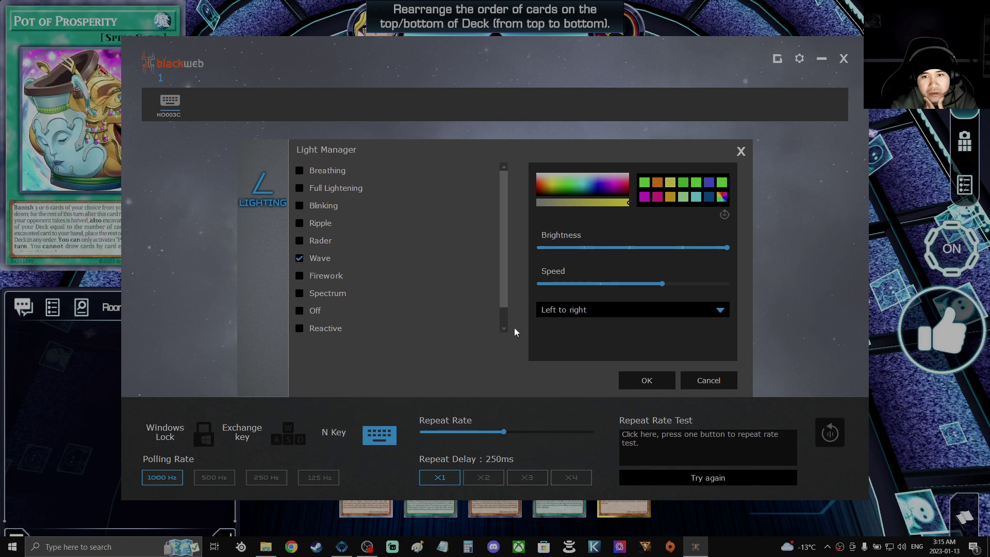
{"action": "left_click", "coordinate": [639, 380]}
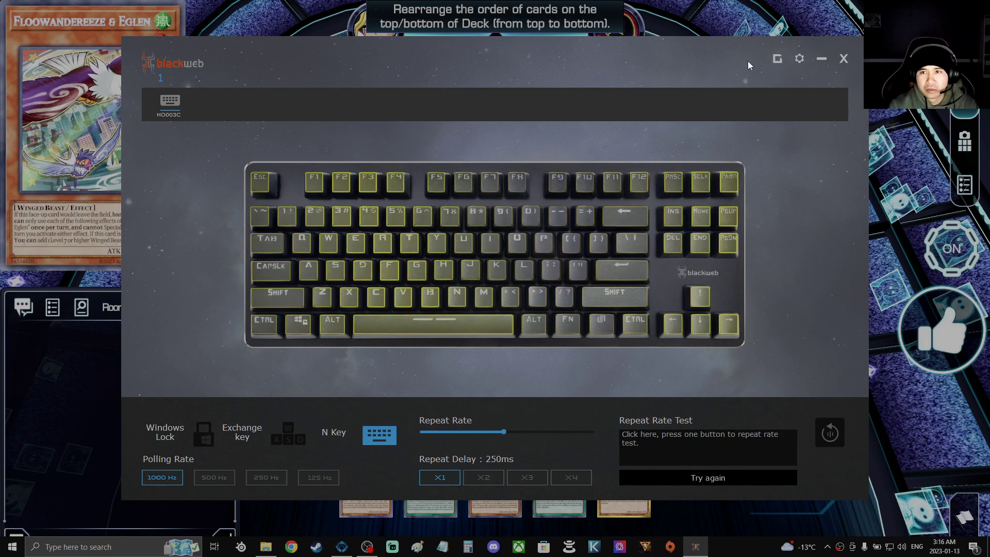
Return to the game mode list, activate Game1, and switch back to the game mode named 1
{"action": "left_click", "coordinate": [776, 60]}
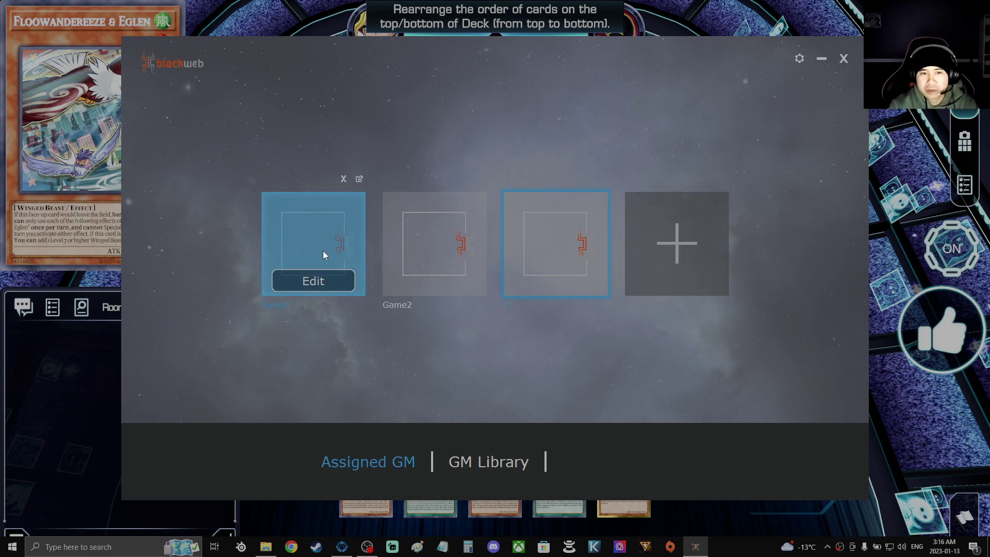
{"action": "left_click", "coordinate": [327, 235]}
{"action": "mouse_move", "coordinate": [450, 236]}
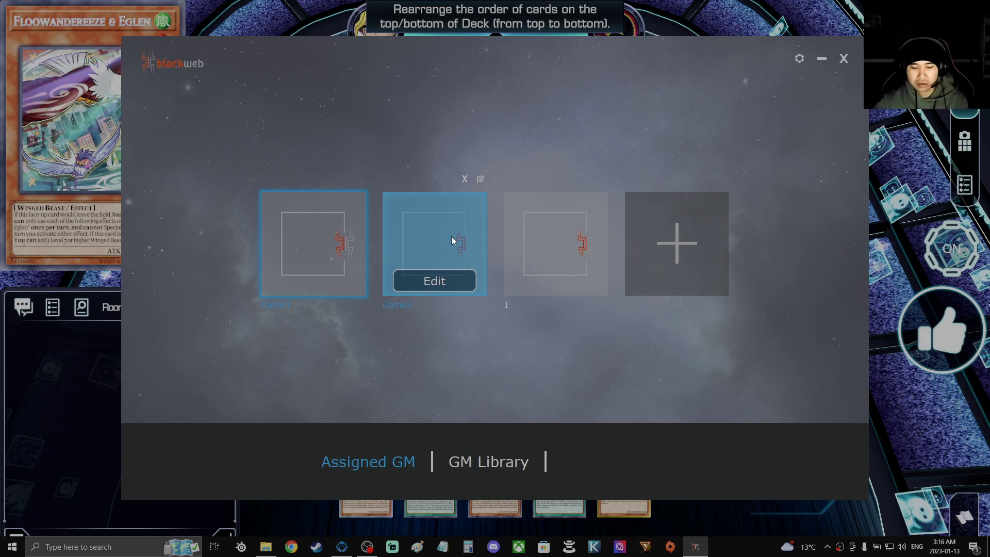
{"action": "left_click", "coordinate": [555, 236]}
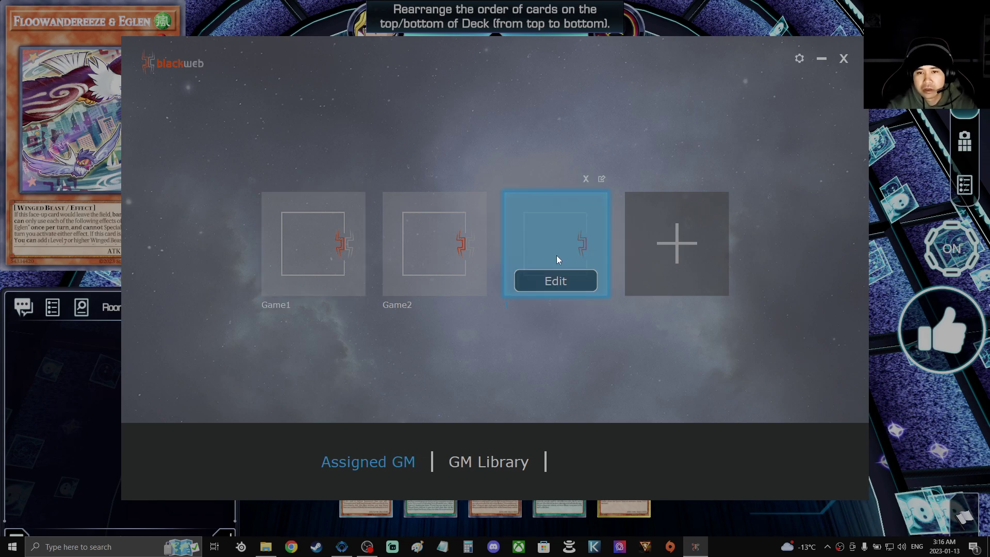
Examine the Esc key's button assignments for Standard, Multimedia and Office, plus its macro and lighting settings in game mode 1
{"action": "left_click", "coordinate": [562, 285]}
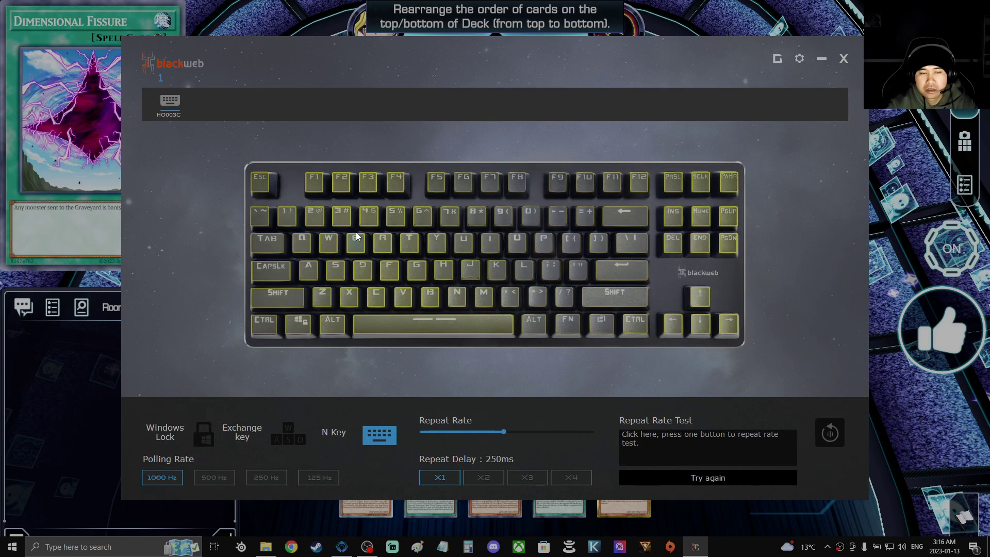
{"action": "left_click", "coordinate": [262, 183]}
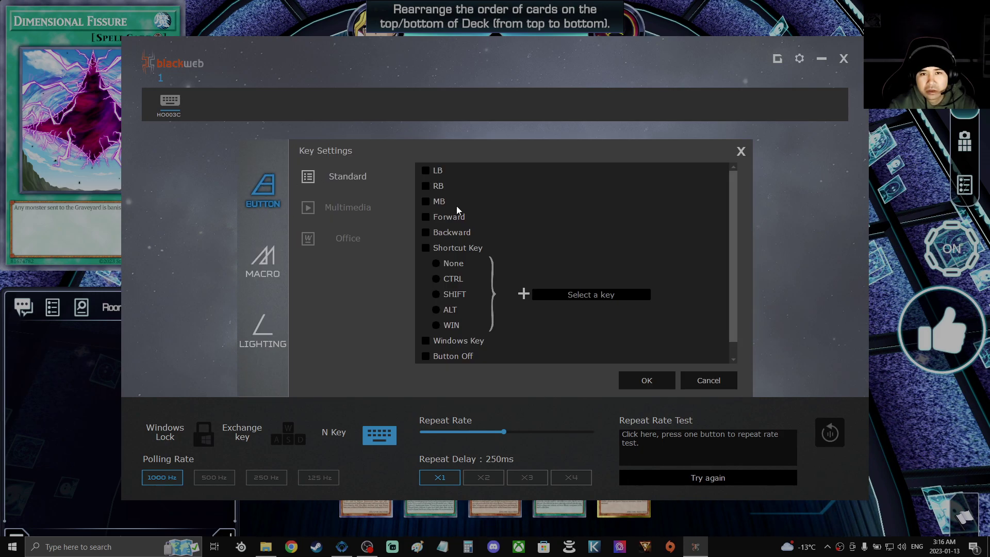
{"action": "scroll", "coordinate": [446, 248], "scroll_direction": "down", "scroll_amount": 1}
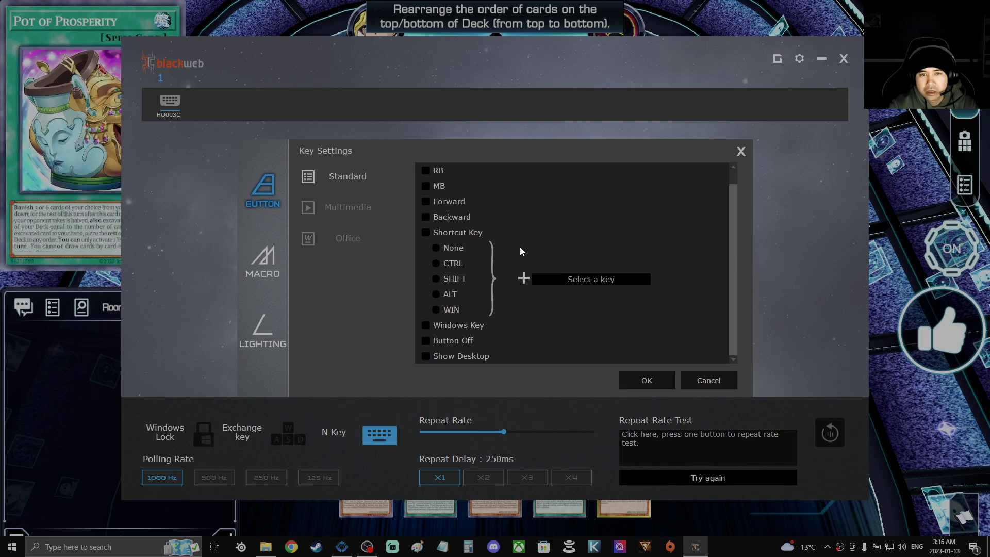
{"action": "left_click", "coordinate": [370, 210]}
{"action": "scroll", "coordinate": [473, 217], "scroll_direction": "down", "scroll_amount": 3}
{"action": "left_click", "coordinate": [358, 237]}
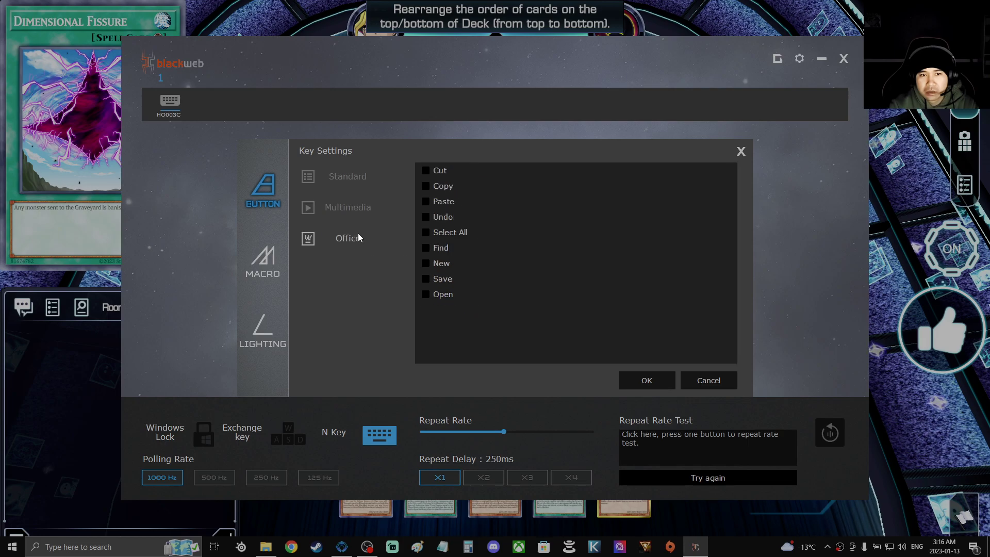
{"action": "left_click", "coordinate": [266, 261]}
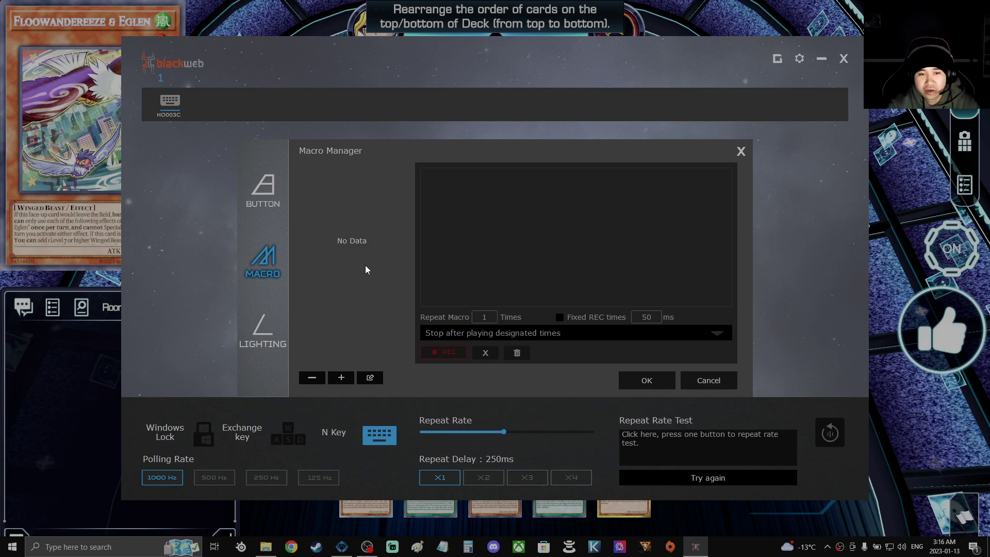
{"action": "left_click", "coordinate": [251, 339]}
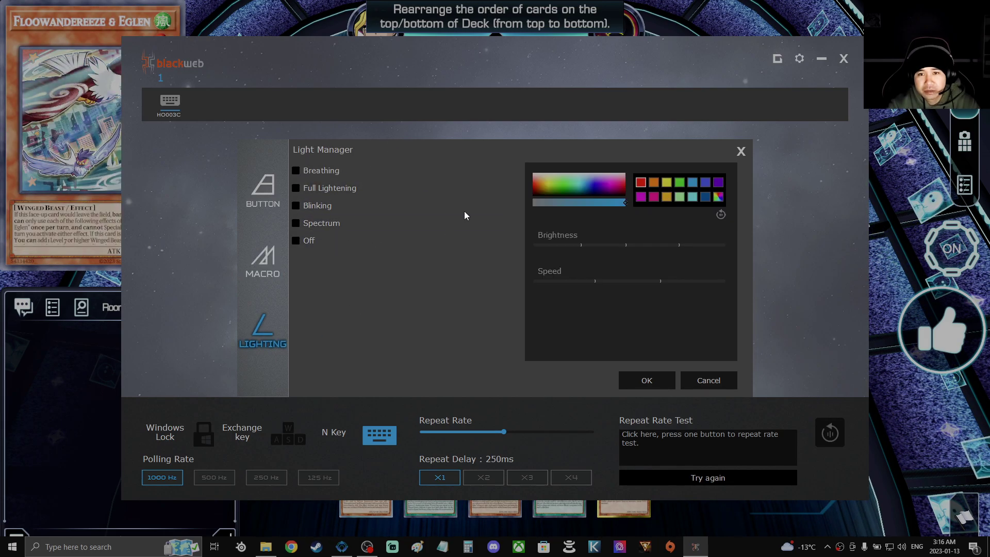
{"action": "left_click", "coordinate": [741, 152]}
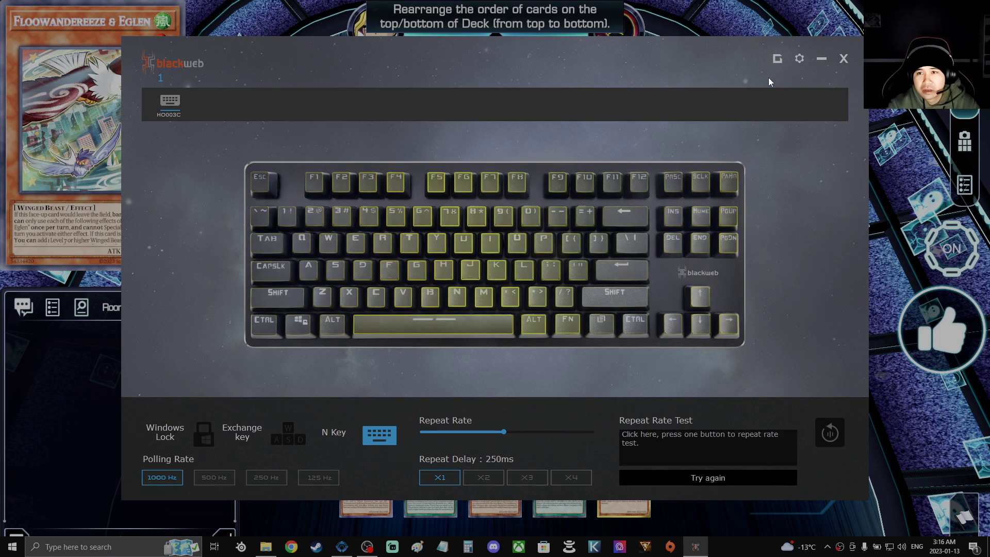
Return to the game mode list and open the name and picture properties of game mode 1
{"action": "left_click", "coordinate": [777, 59]}
{"action": "mouse_move", "coordinate": [549, 288]}
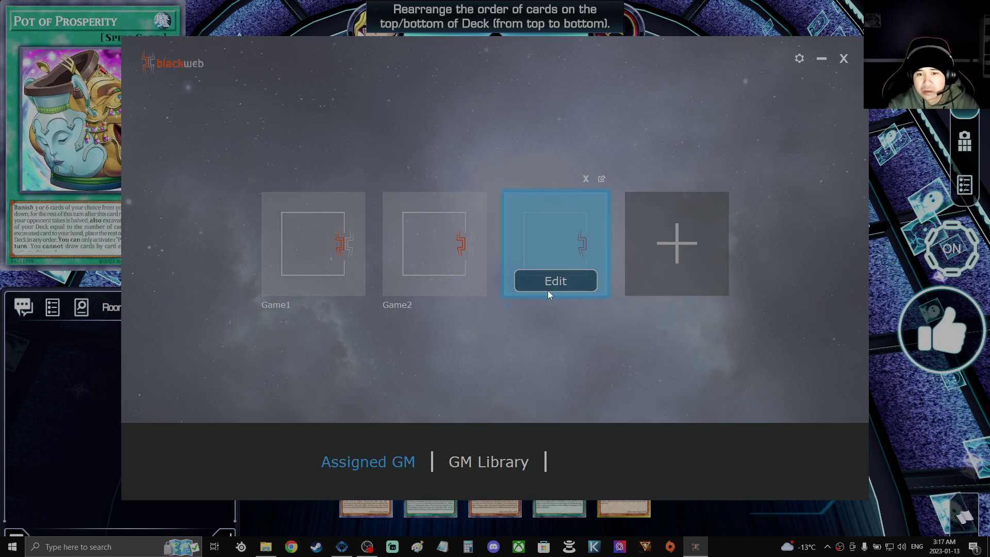
{"action": "left_click", "coordinate": [602, 179]}
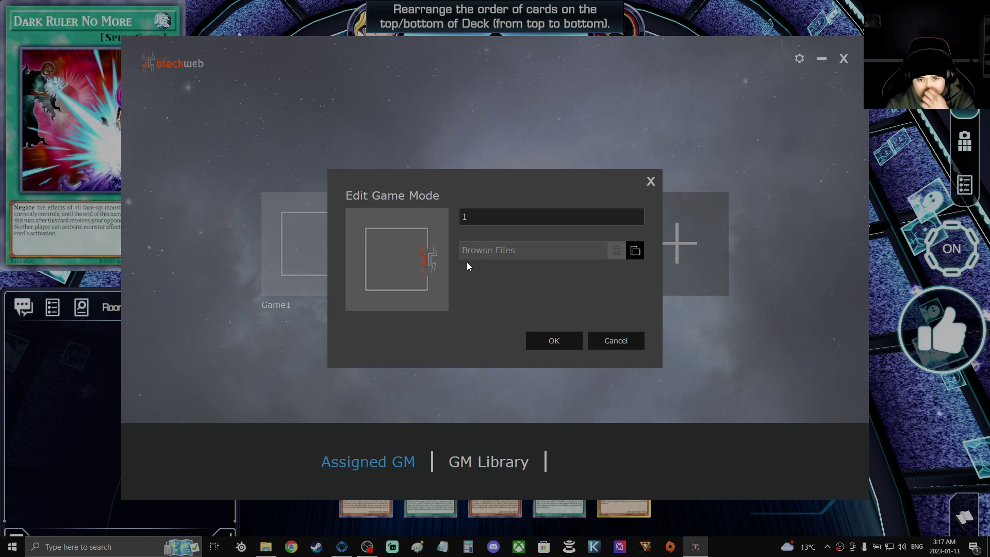
Try out linking the Battlefield 2042 shortcut on the Desktop as the game mode's program, closing the file browser without opening it
{"action": "left_click", "coordinate": [557, 250]}
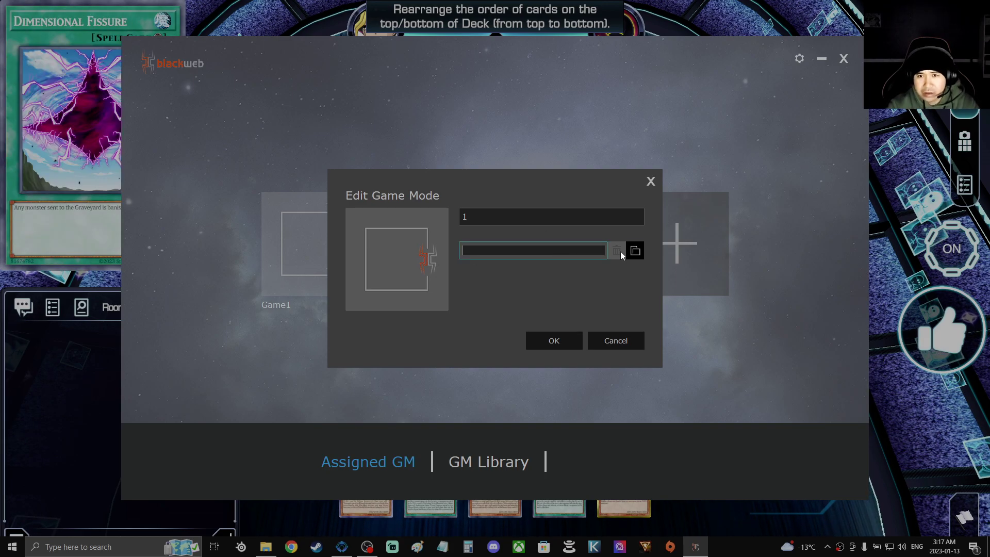
{"action": "left_click", "coordinate": [634, 251]}
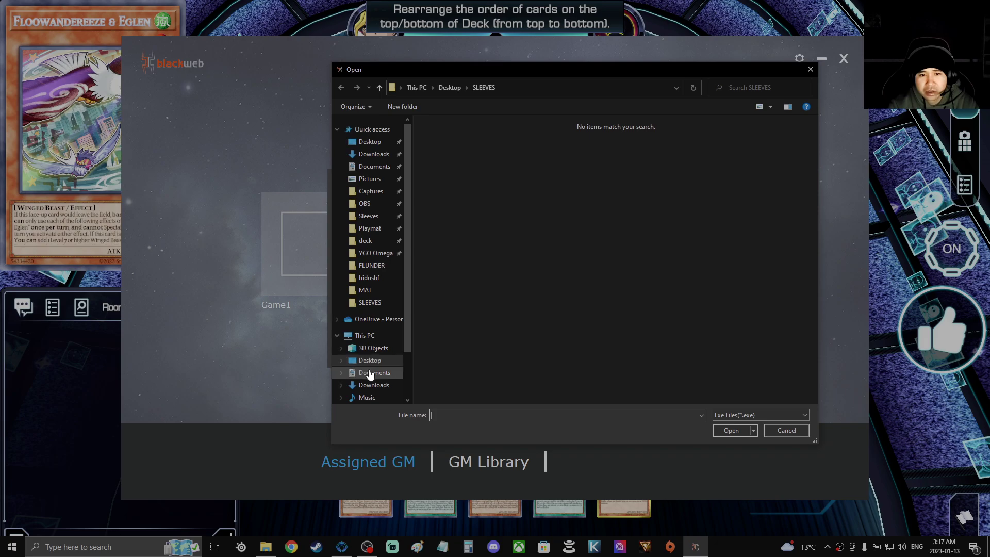
{"action": "left_click", "coordinate": [370, 360]}
{"action": "left_click", "coordinate": [506, 219]}
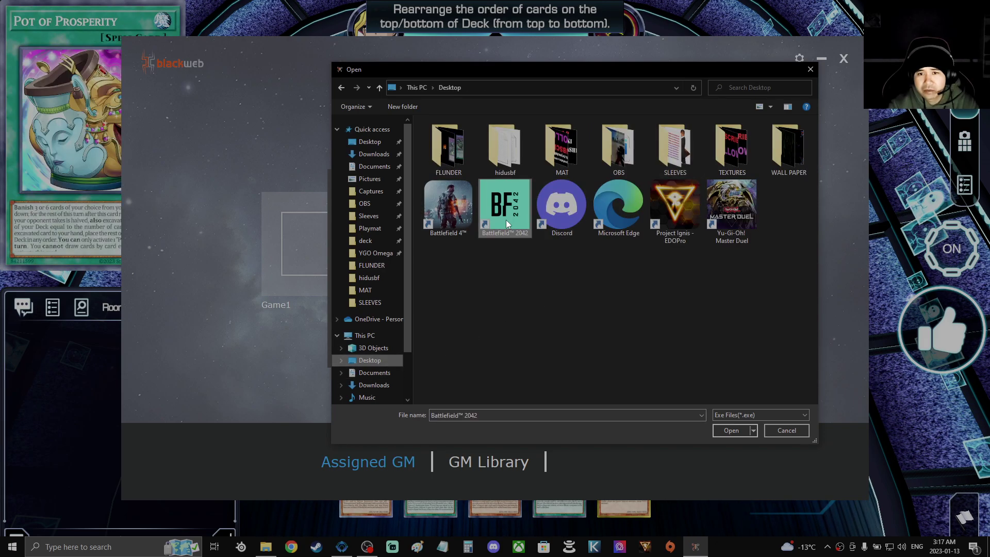
{"action": "left_click", "coordinate": [506, 220]}
{"action": "left_click", "coordinate": [559, 278]}
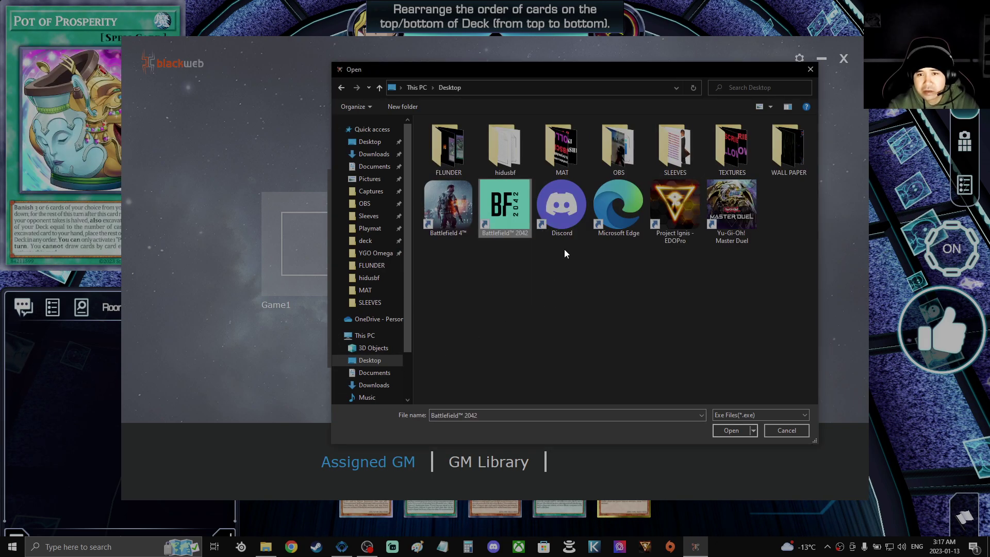
{"action": "left_click", "coordinate": [810, 69]}
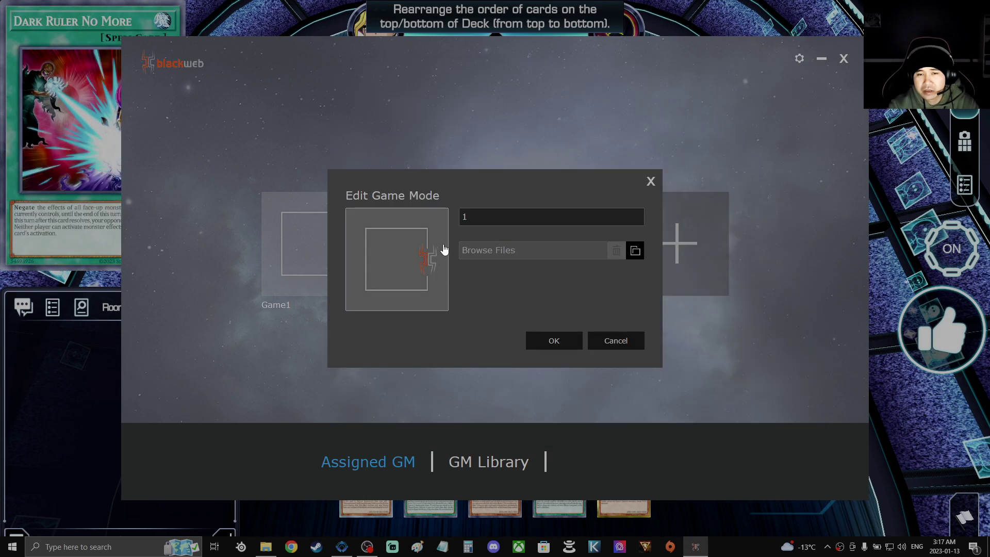
Set the game mode's picture to the red "let's duel SUBSCRIBE" image and save the game mode
{"action": "left_click", "coordinate": [416, 257]}
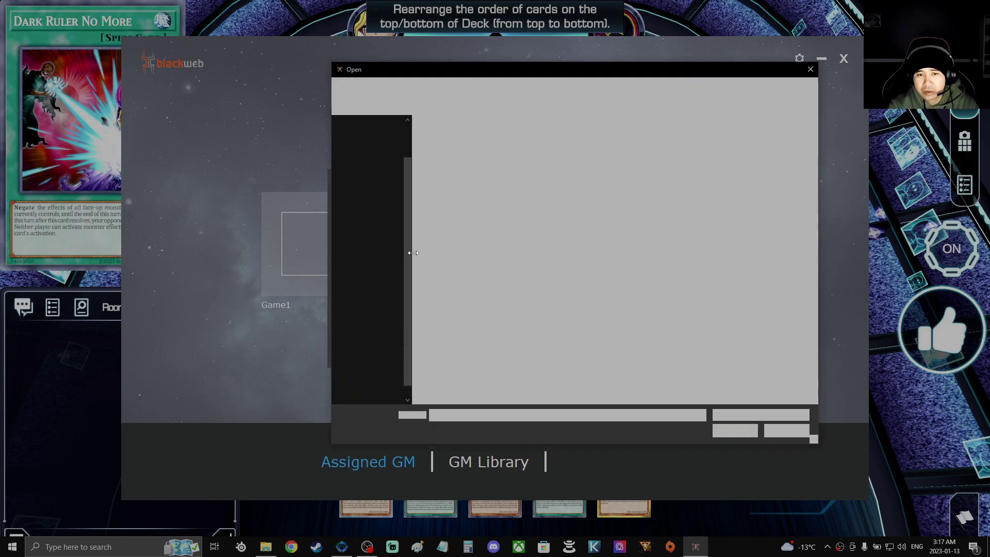
{"action": "left_click", "coordinate": [447, 146]}
{"action": "double_click", "coordinate": [447, 142]}
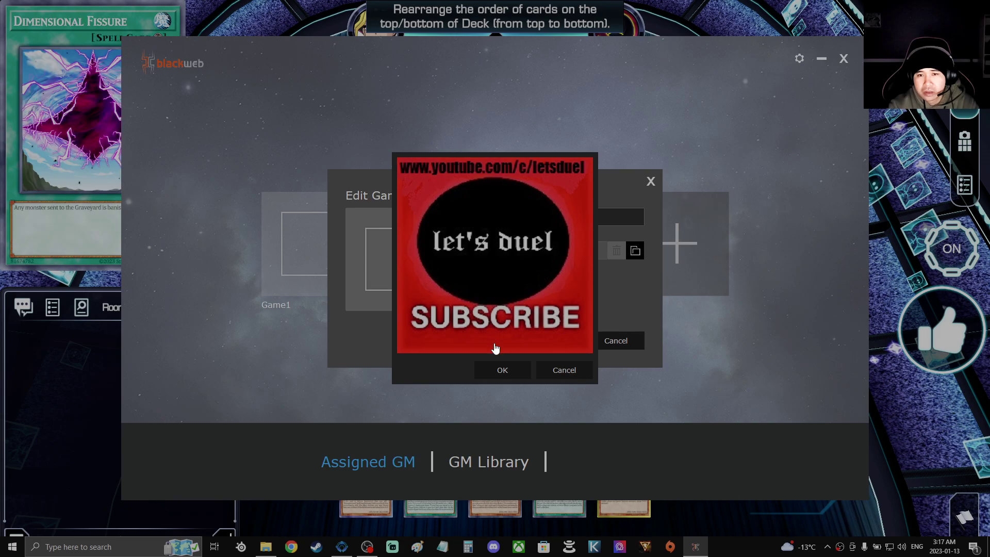
{"action": "left_click", "coordinate": [503, 369]}
{"action": "left_click", "coordinate": [555, 340]}
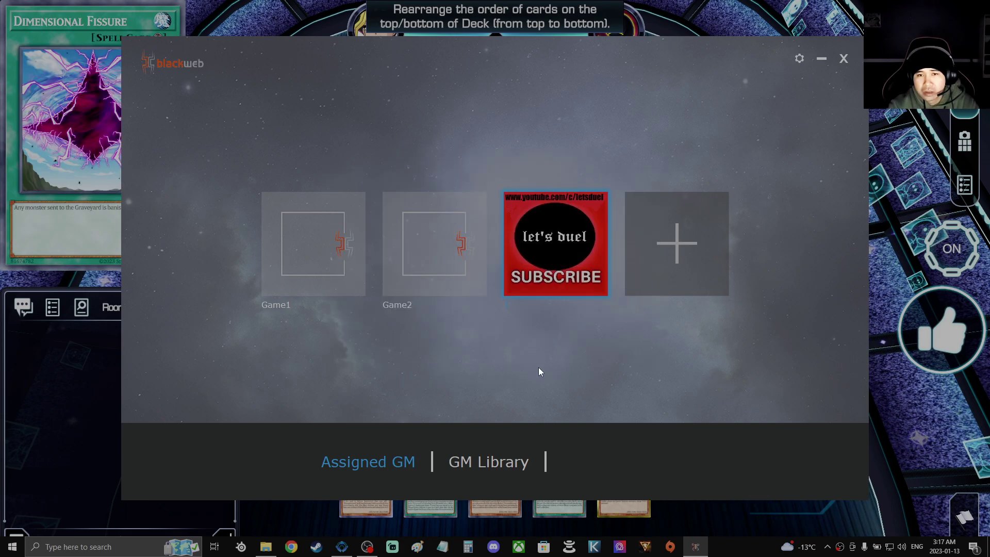